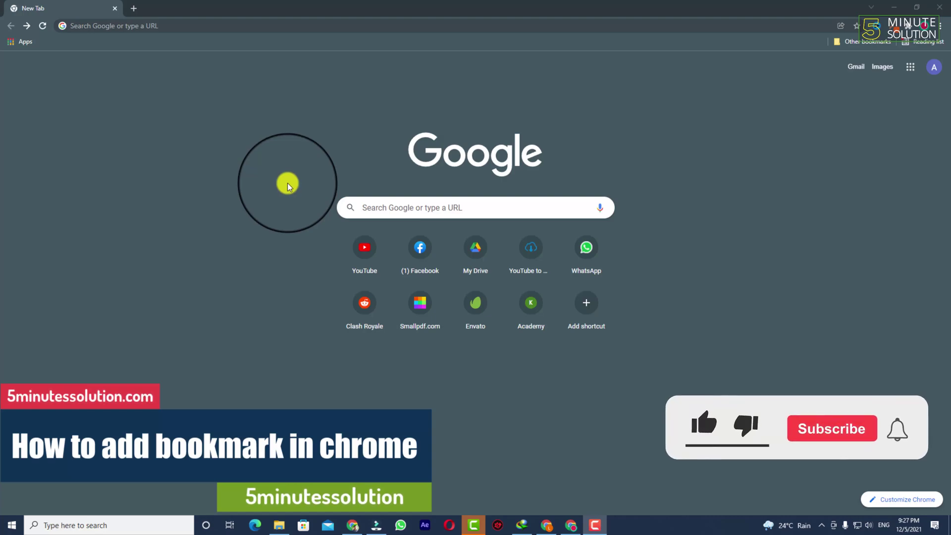
- Go to facebook.com by typing 'f' in the address bar and accepting the autocomplete
left_click(170, 22)
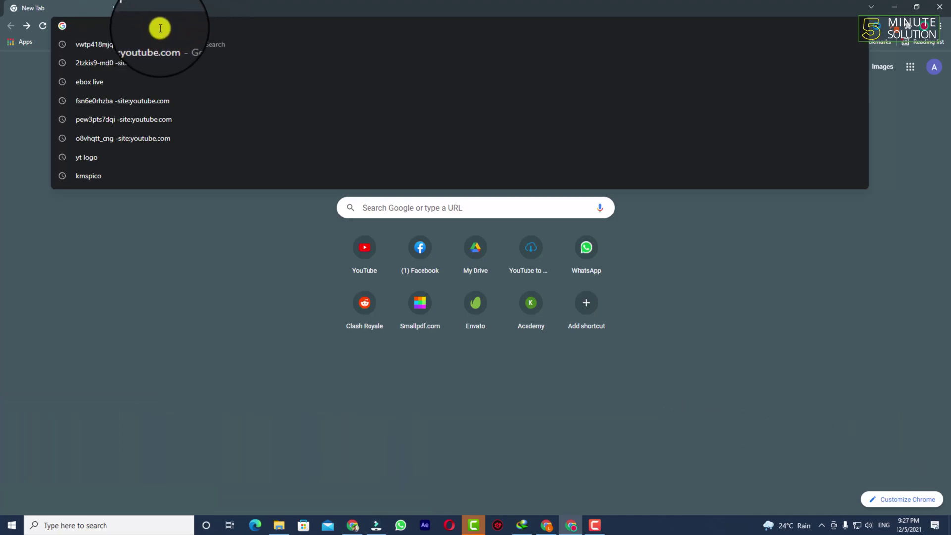
type("fa")
key("Return")
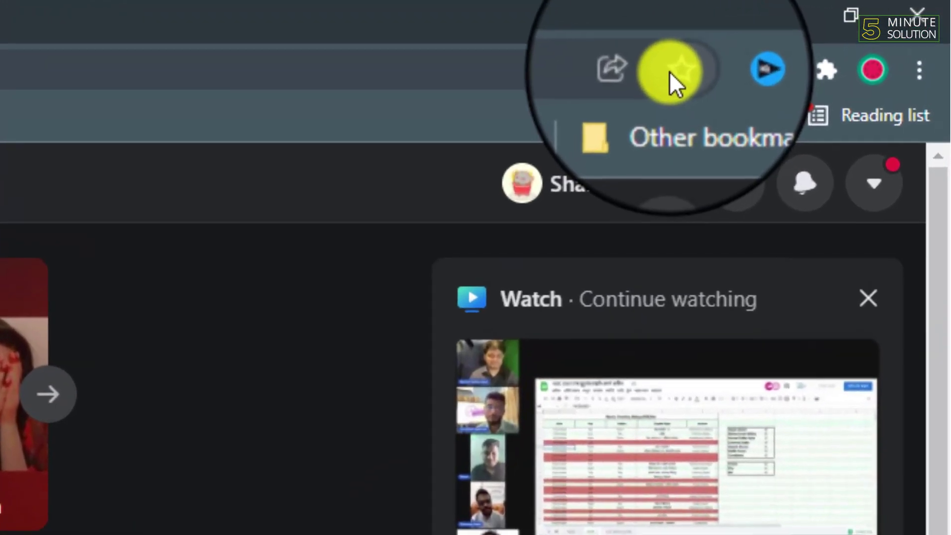
- Bookmark the Facebook page with the address-bar star's Add bookmark option
left_click(671, 72)
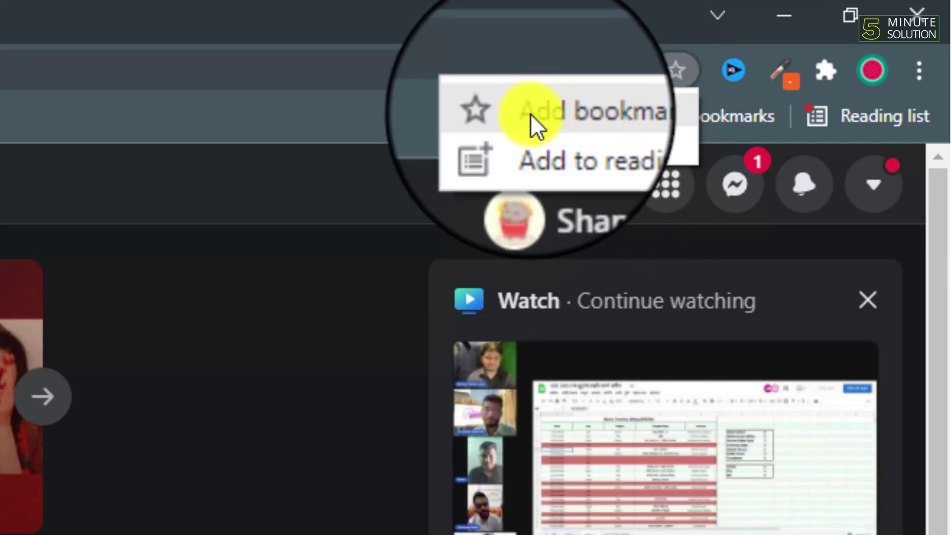
left_click(531, 115)
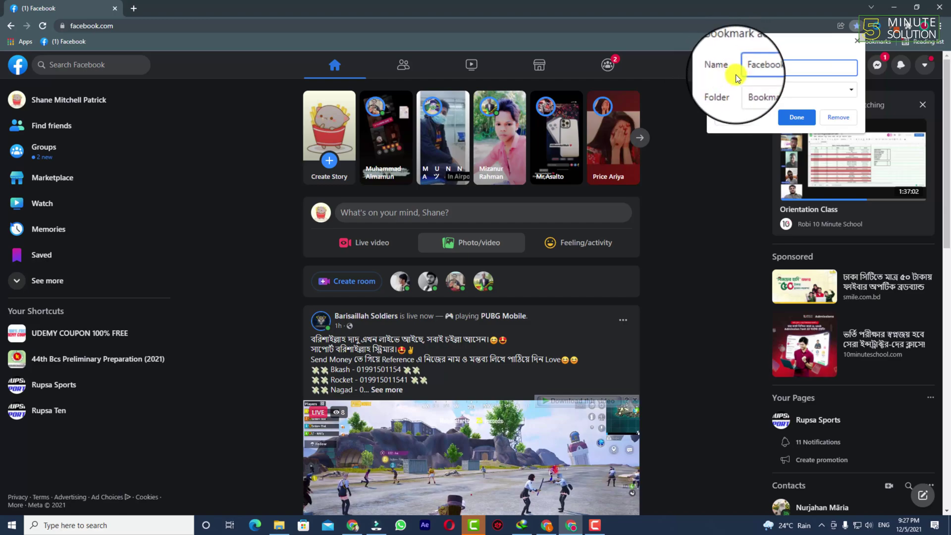
- Rename the bookmark to FB and set its folder to Bookmarks bar
left_click_drag(780, 72, 748, 82)
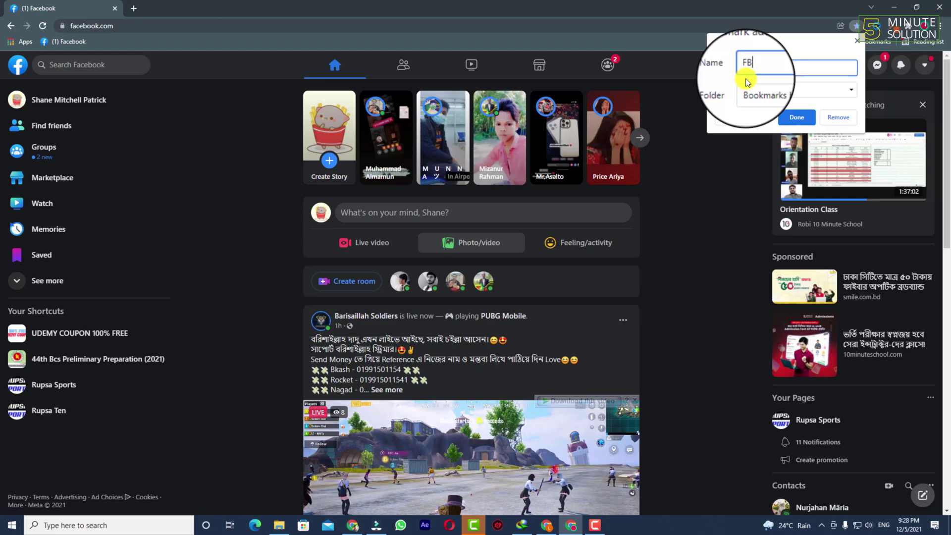
left_click(772, 90)
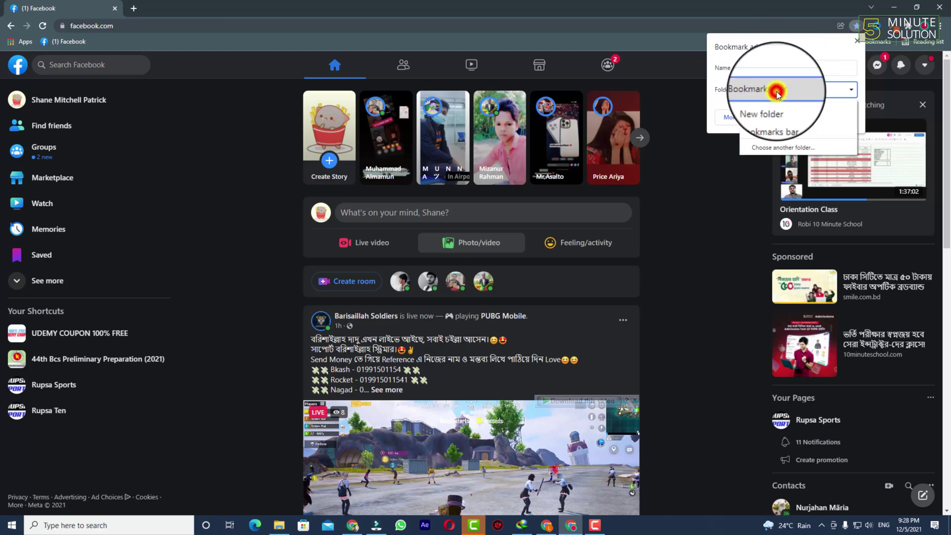
left_click(728, 89)
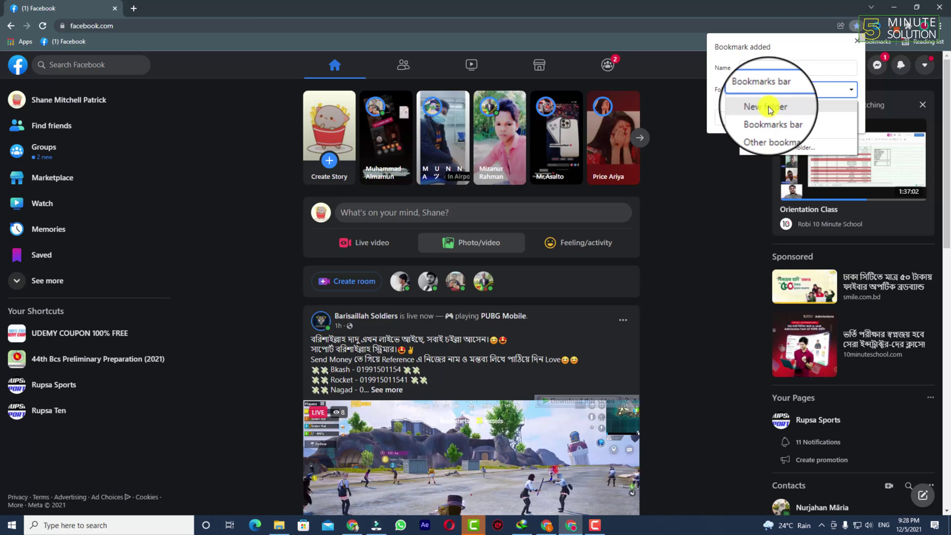
- Choose 'Choose another folder...' from the Folder list to reach the full Edit bookmark dialog
left_click(770, 110)
left_click(767, 92)
left_click(767, 92)
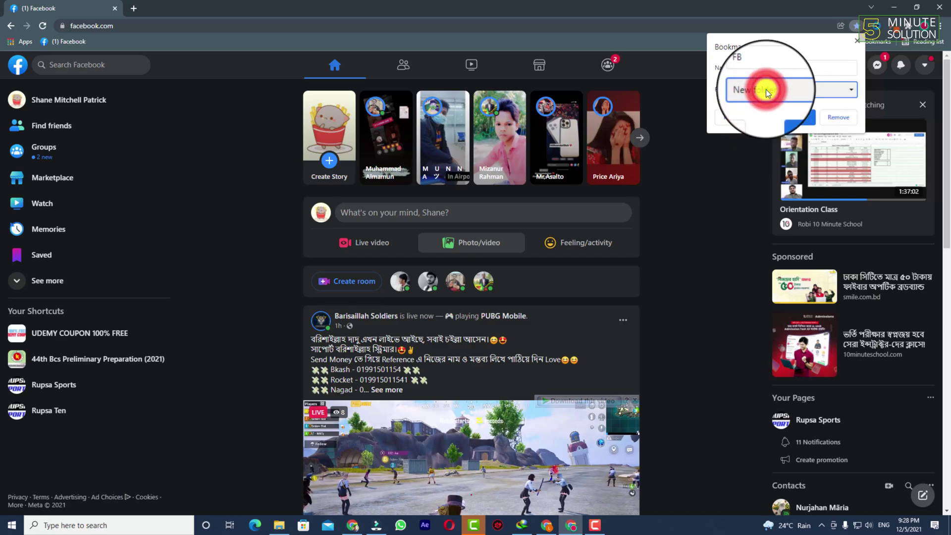
left_click(771, 91)
left_click(772, 91)
left_click(773, 91)
left_click(783, 147)
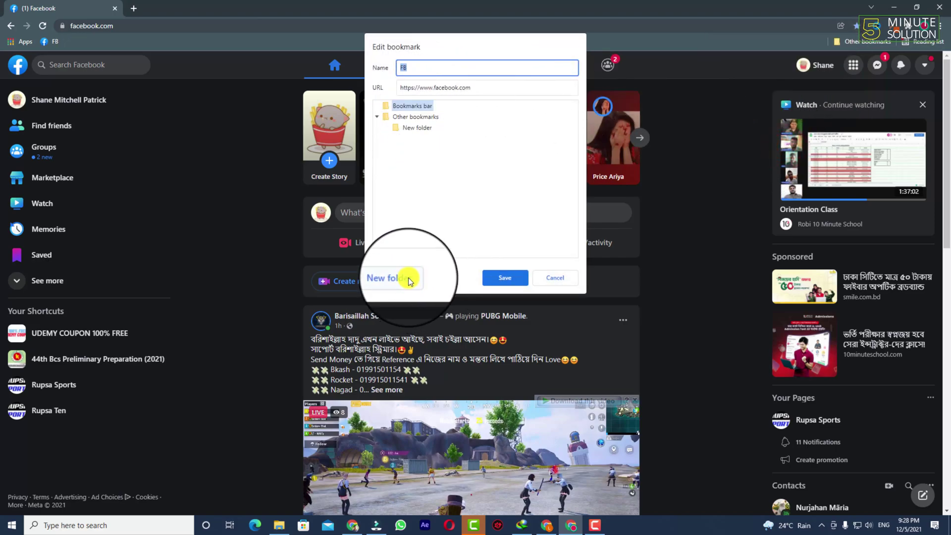
- Create a 'social site' folder under Bookmarks bar and select it for the FB bookmark
left_click(182, 287)
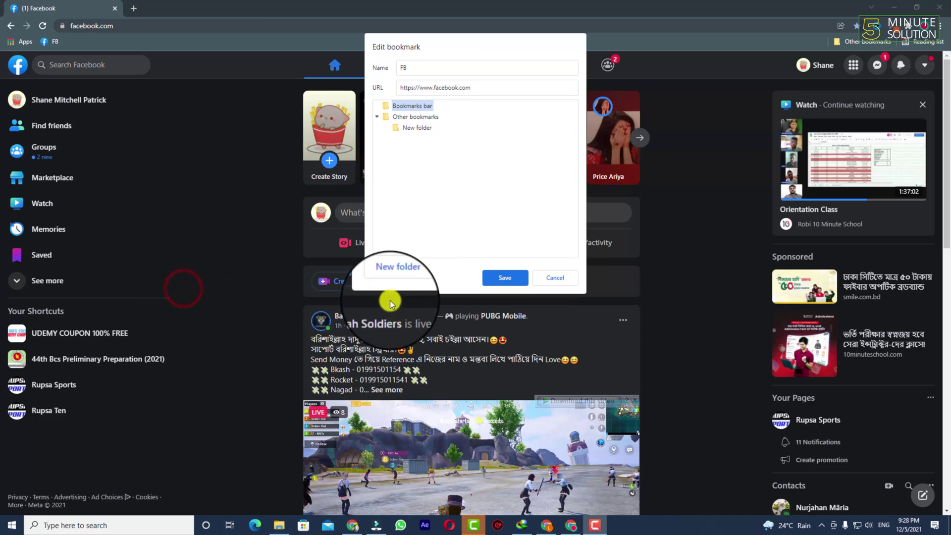
left_click(395, 278)
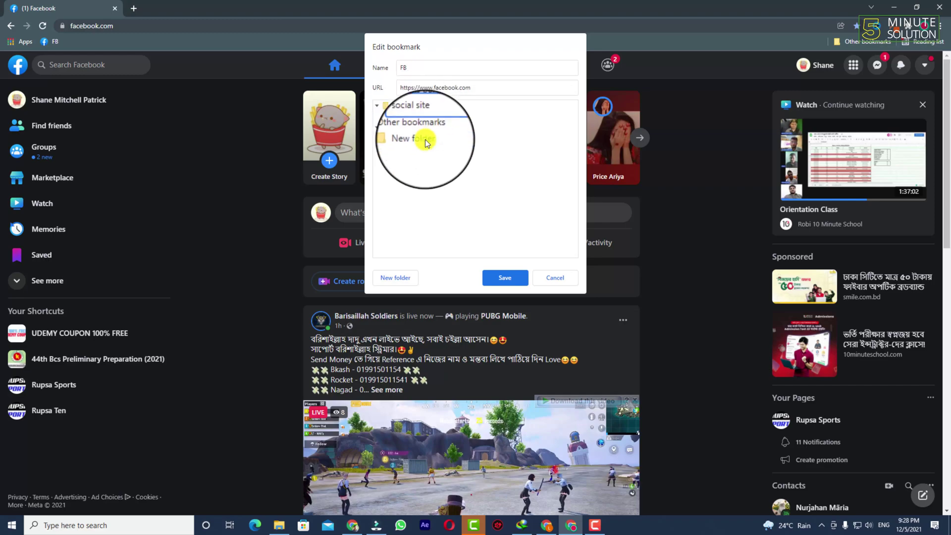
left_click(490, 238)
left_click(410, 114)
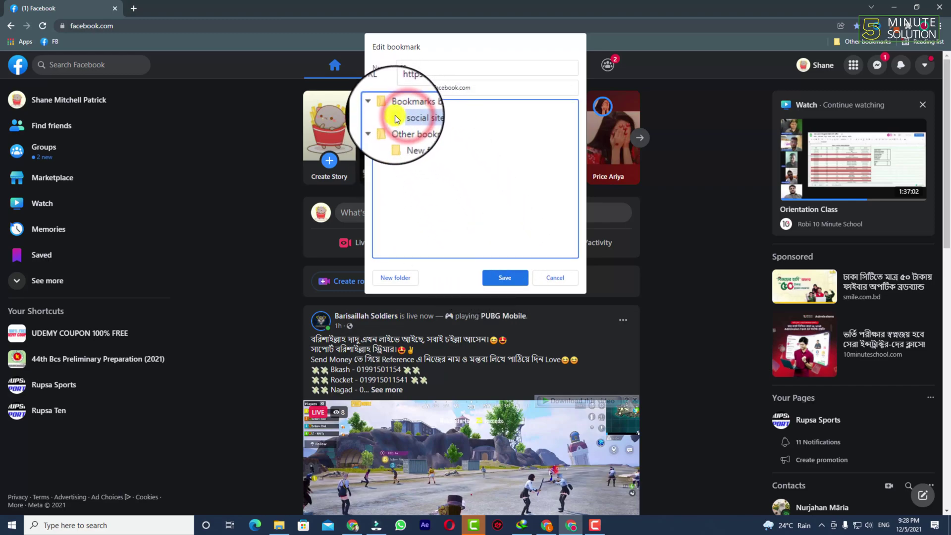
- Save the FB bookmark into social site and close the Facebook tab, keeping a new tab
left_click(498, 278)
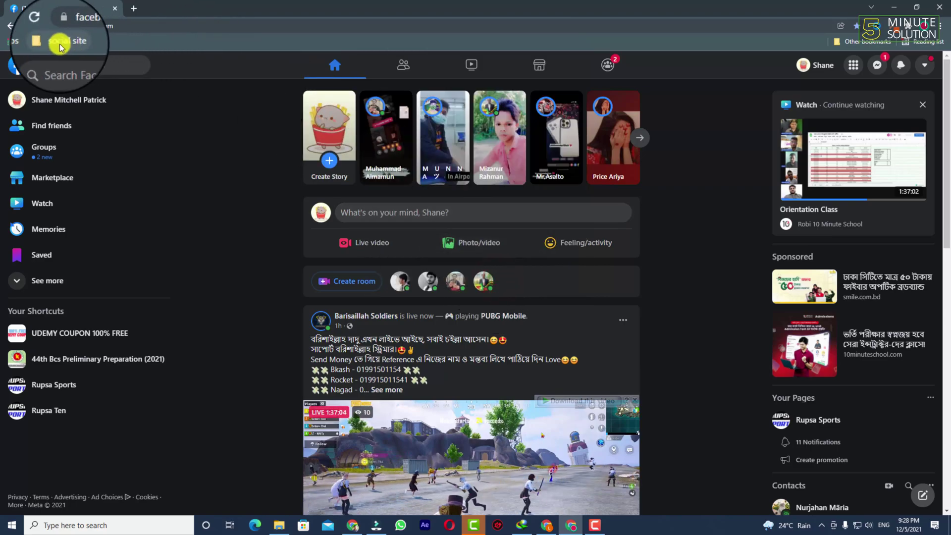
left_click(130, 11)
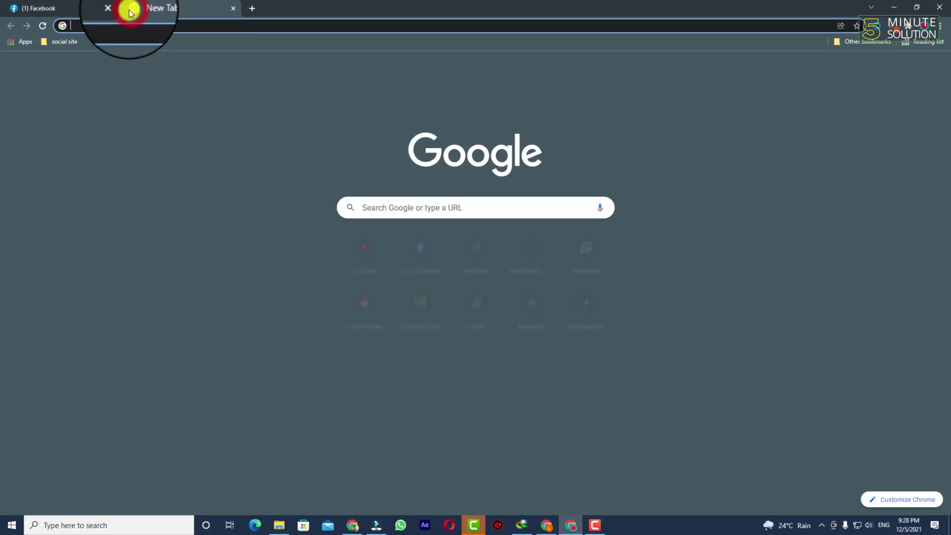
left_click(108, 9)
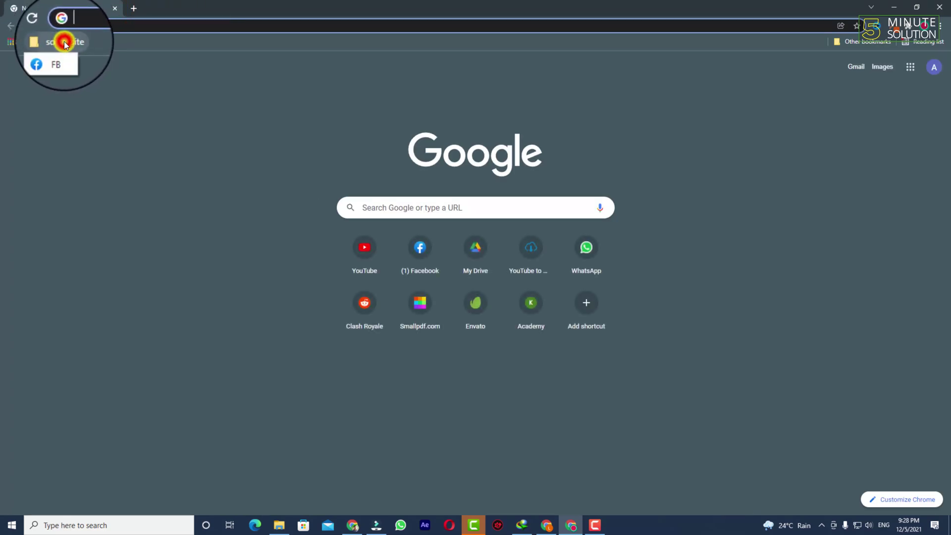
- Confirm the social site folder on the bookmarks bar now holds FB
left_click(113, 70)
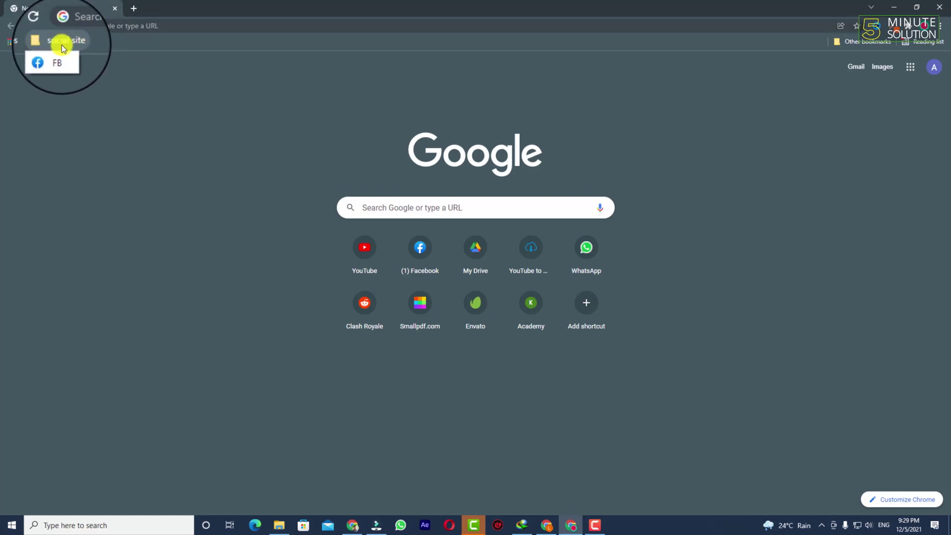
left_click(87, 58)
left_click(58, 46)
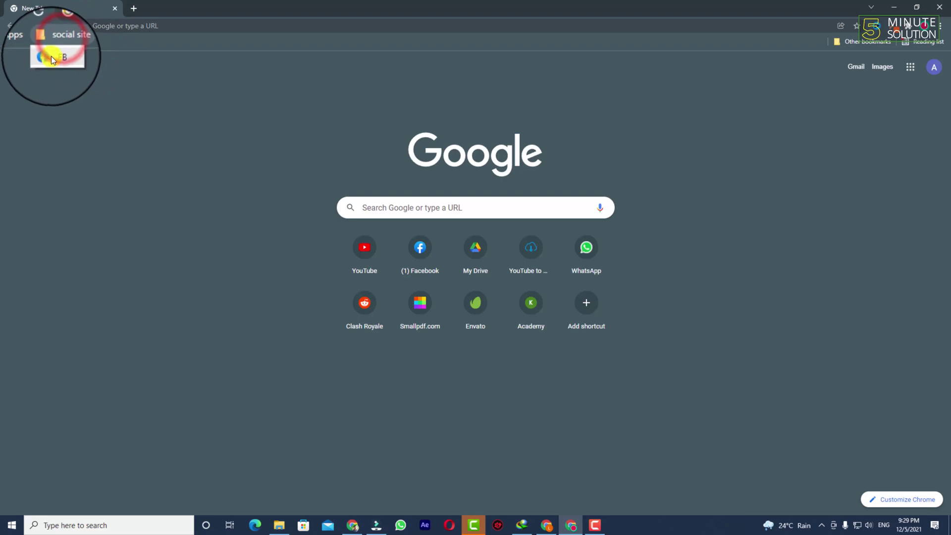
left_click(162, 81)
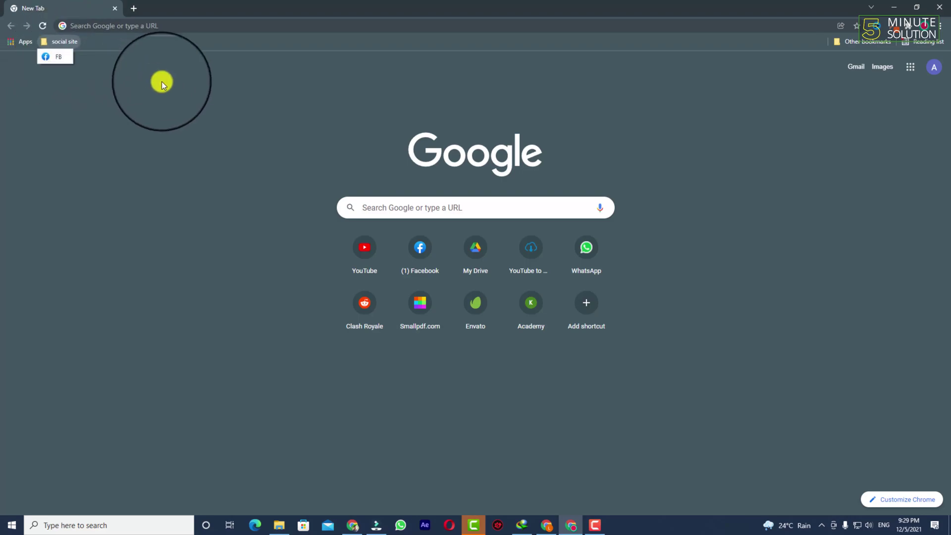
- In a new tab, search for twitter and open the Twitter website
left_click(128, 6)
left_click(145, 31)
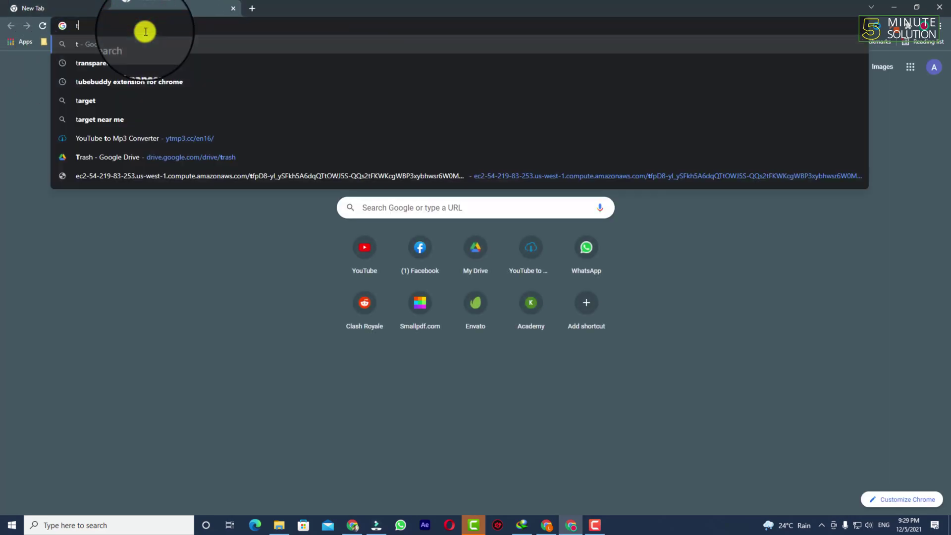
type("taw")
key("BackSpace")
key("BackSpace")
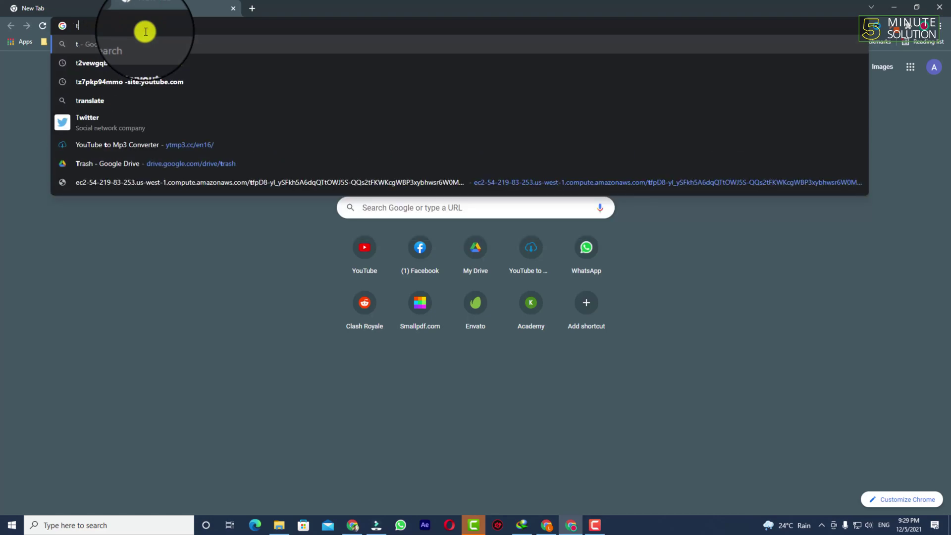
left_click(100, 127)
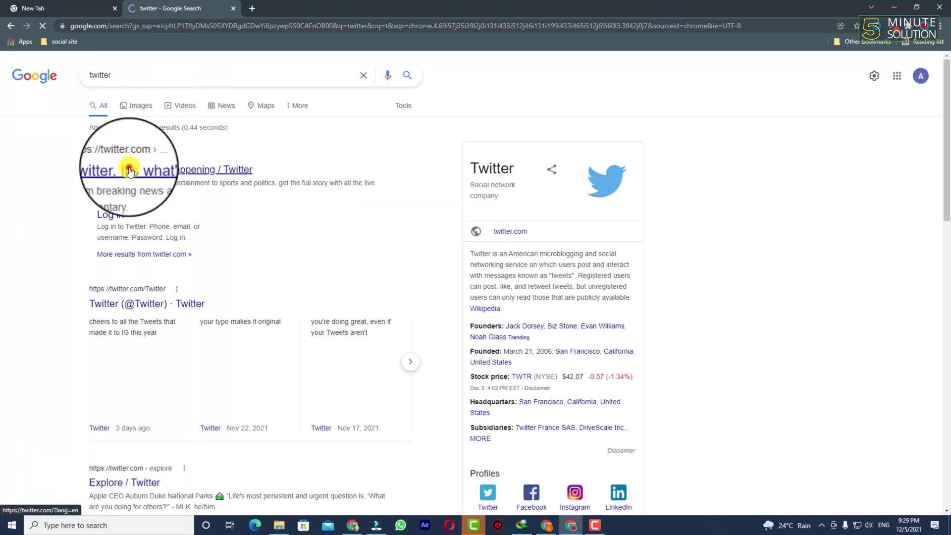
left_click(130, 171)
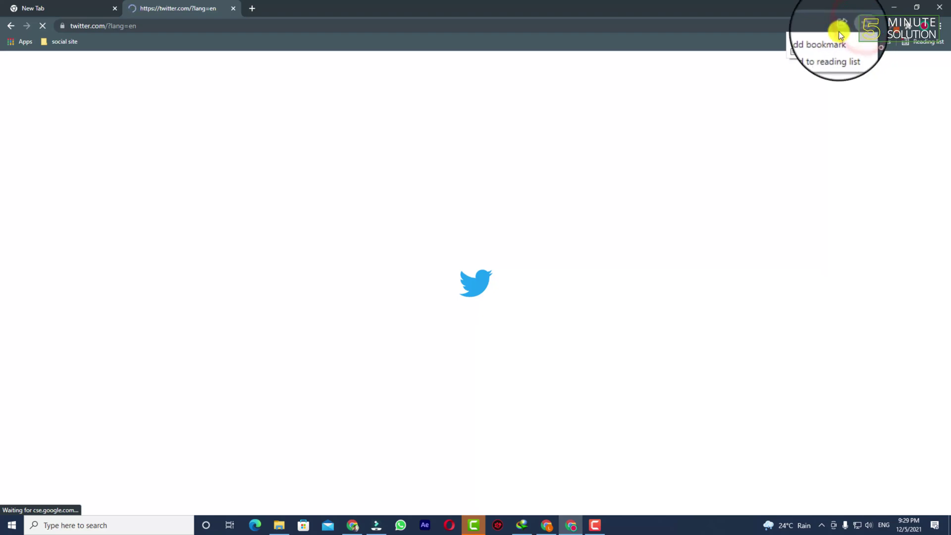
- Bookmark the Twitter page into the social site folder
left_click(842, 41)
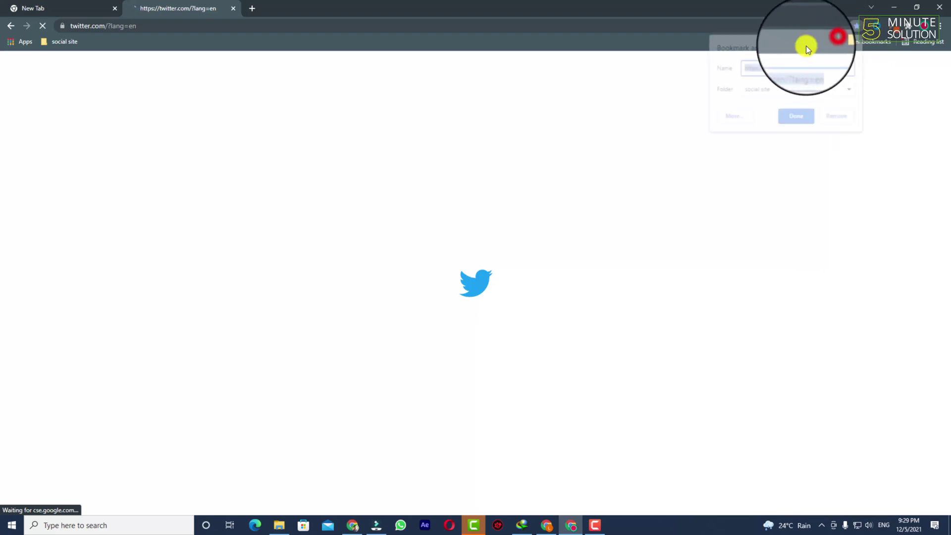
left_click(799, 94)
left_click(773, 99)
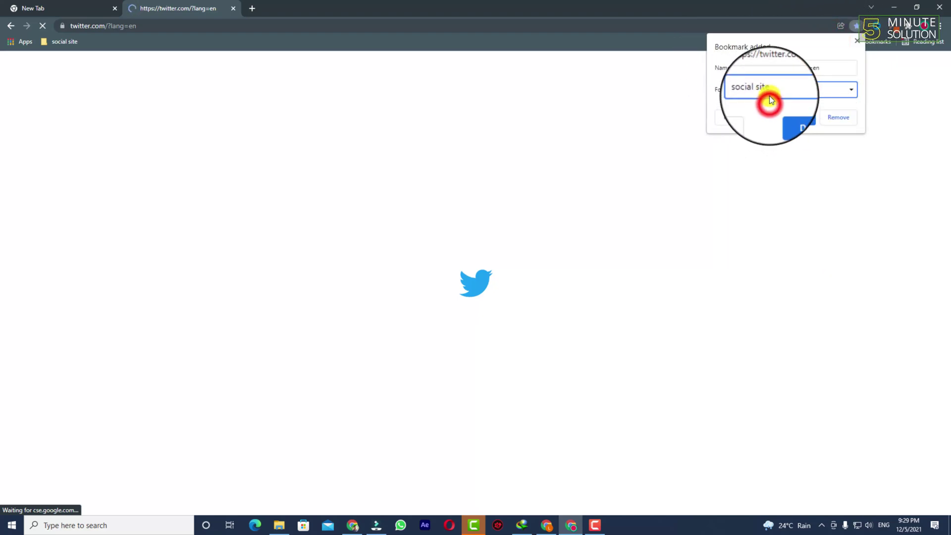
left_click(790, 117)
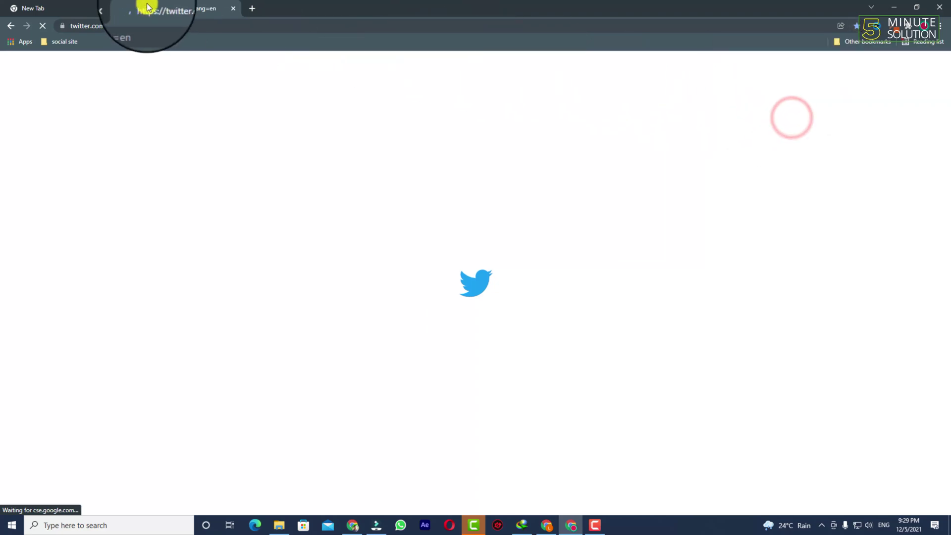
- Check the social site folder contents from the Google new tab page
left_click(42, 8)
left_click(57, 43)
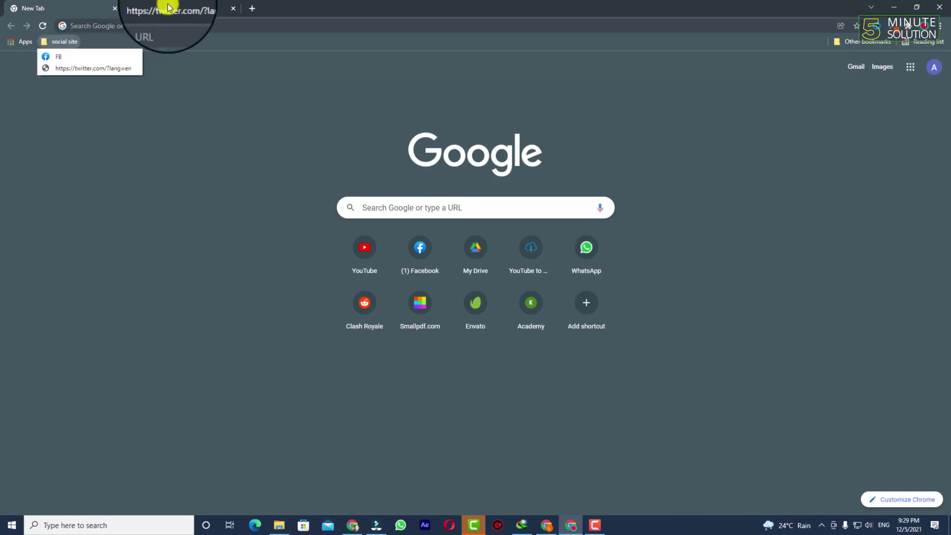
left_click(148, 8)
left_click(87, 12)
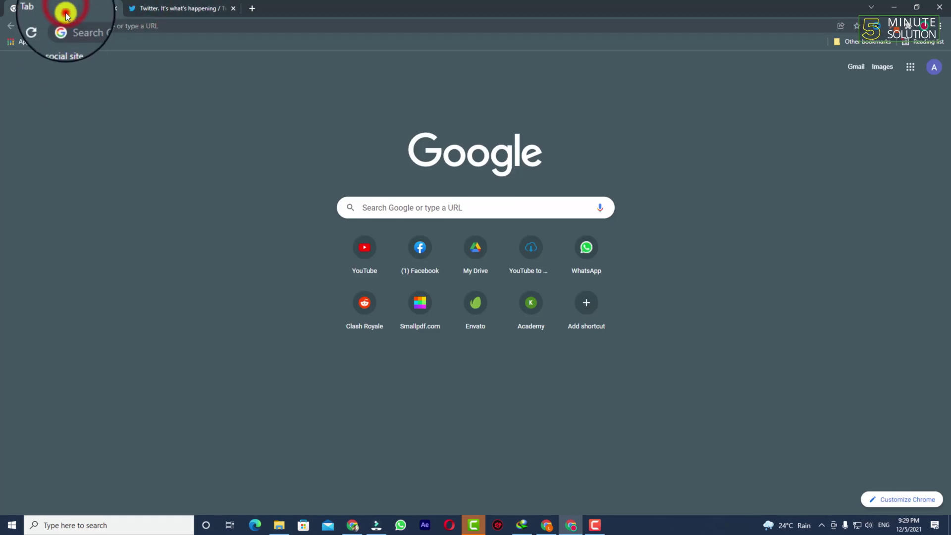
- Open Twitter from its social site bookmark, then replace it with a fresh new tab
left_click(67, 44)
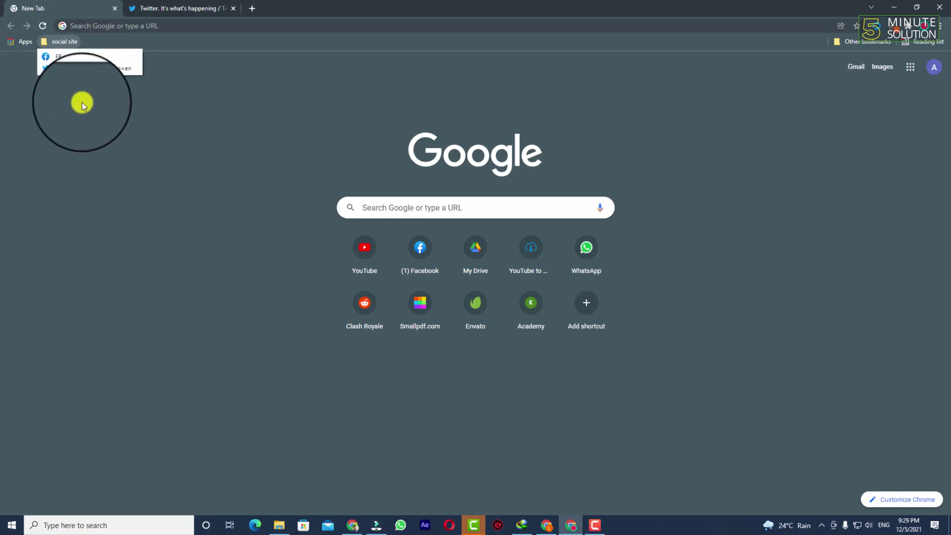
left_click(66, 45)
left_click(67, 69)
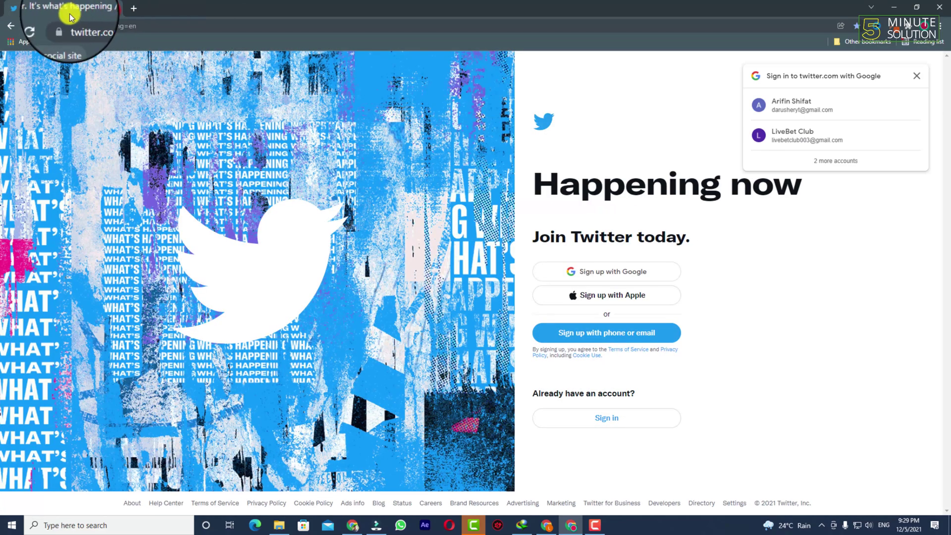
left_click(63, 41)
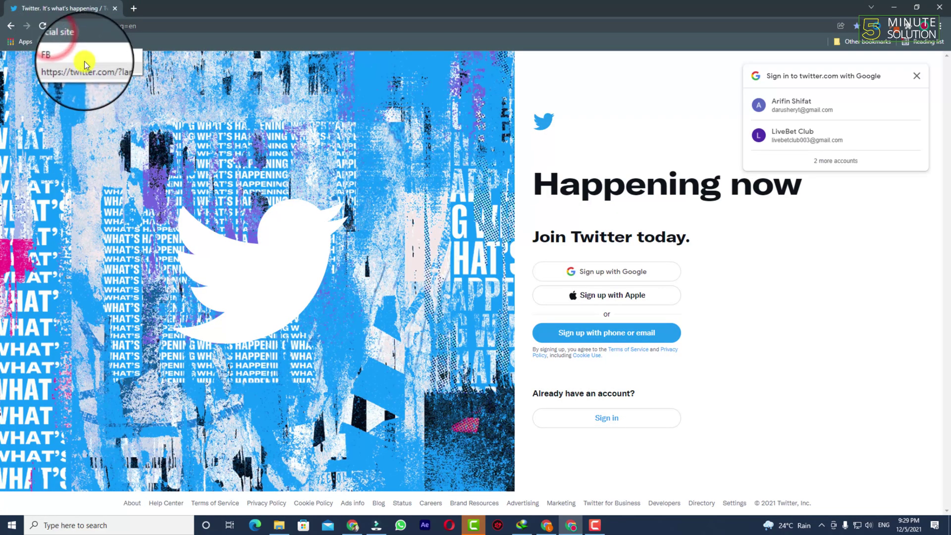
left_click(135, 9)
- Edit the twitter.com bookmark in social site and start renaming it to Twitter
left_click(64, 42)
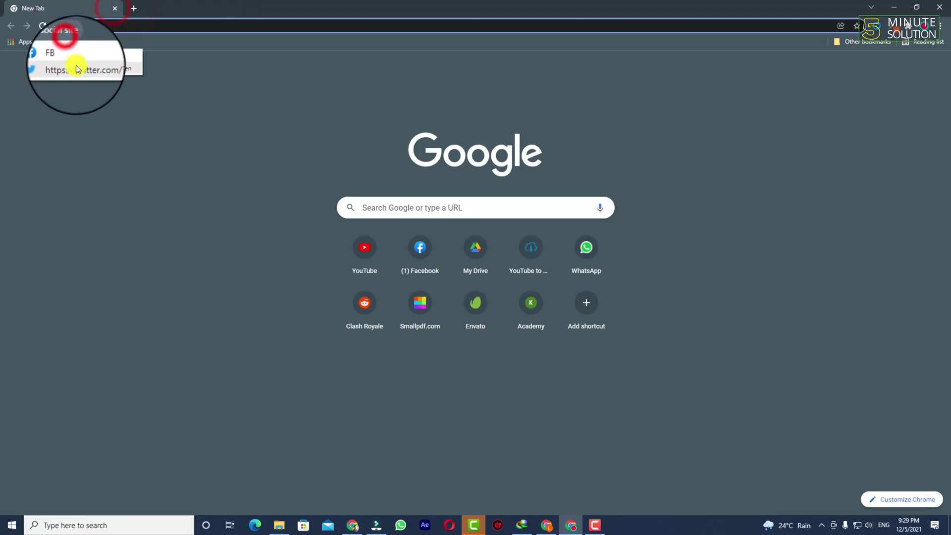
right_click(80, 68)
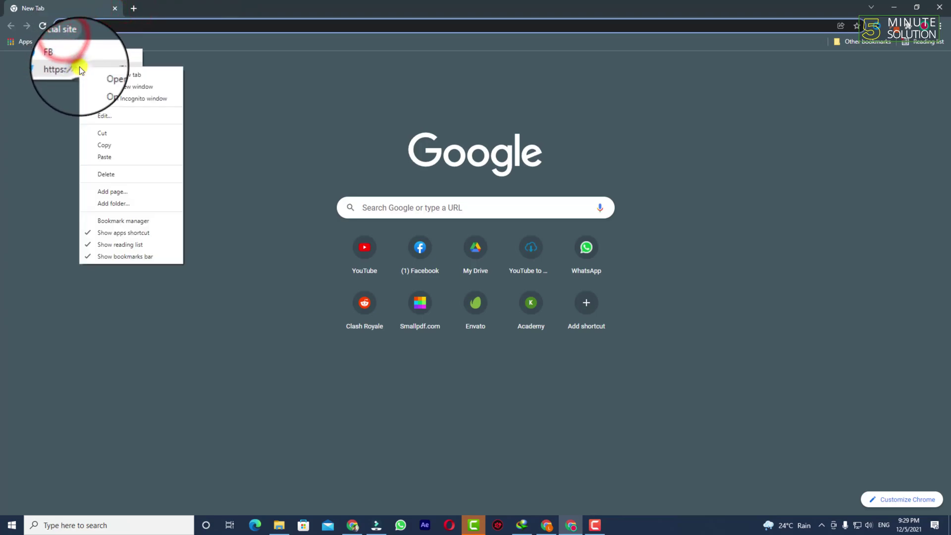
left_click(106, 117)
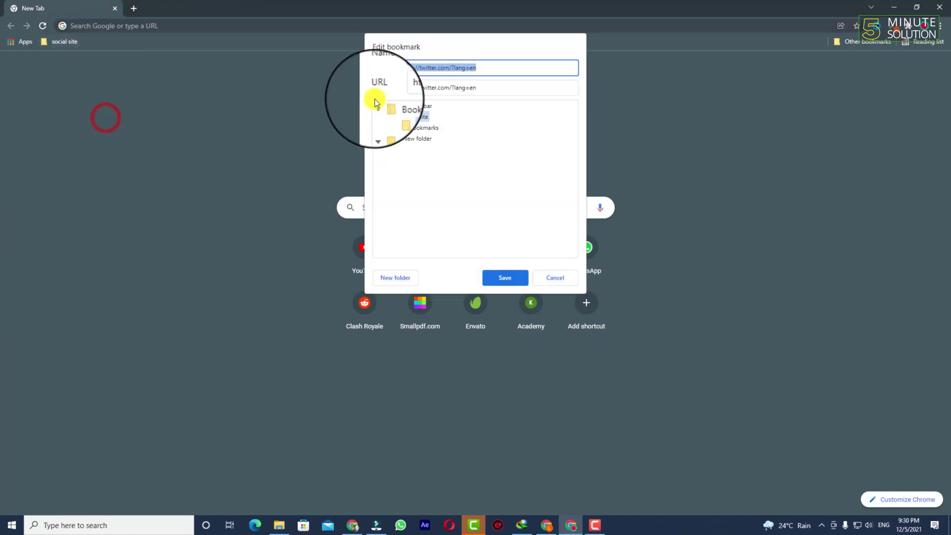
left_click(477, 67)
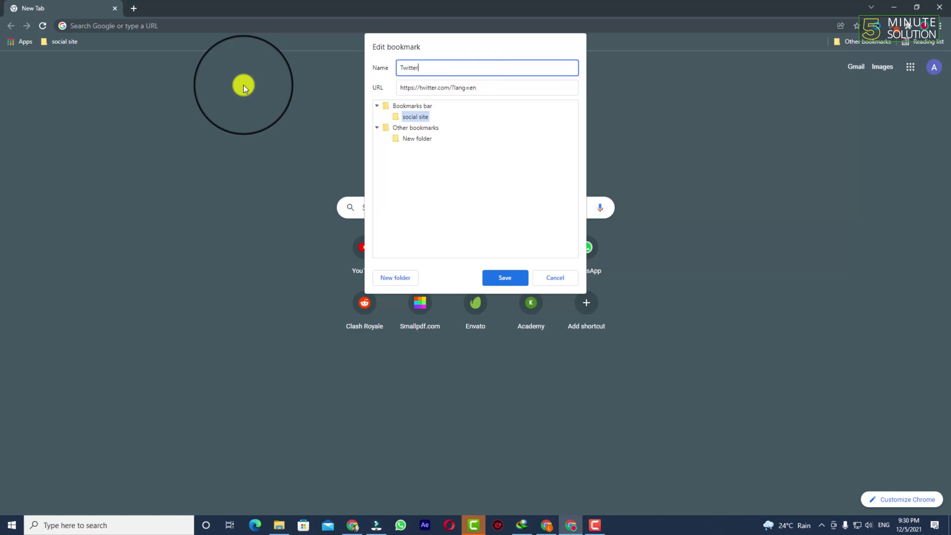
- Save the bookmark as Twitter and verify it in the social site folder
left_click(516, 281)
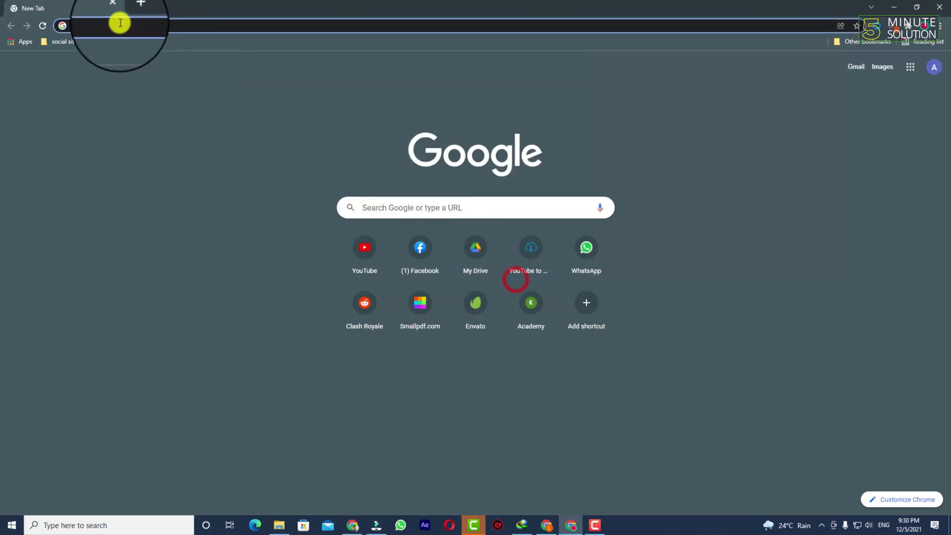
left_click(62, 41)
left_click(161, 99)
- Open YouTube from a new tab's shortcut and bookmark it directly on the Bookmarks bar
left_click(138, 8)
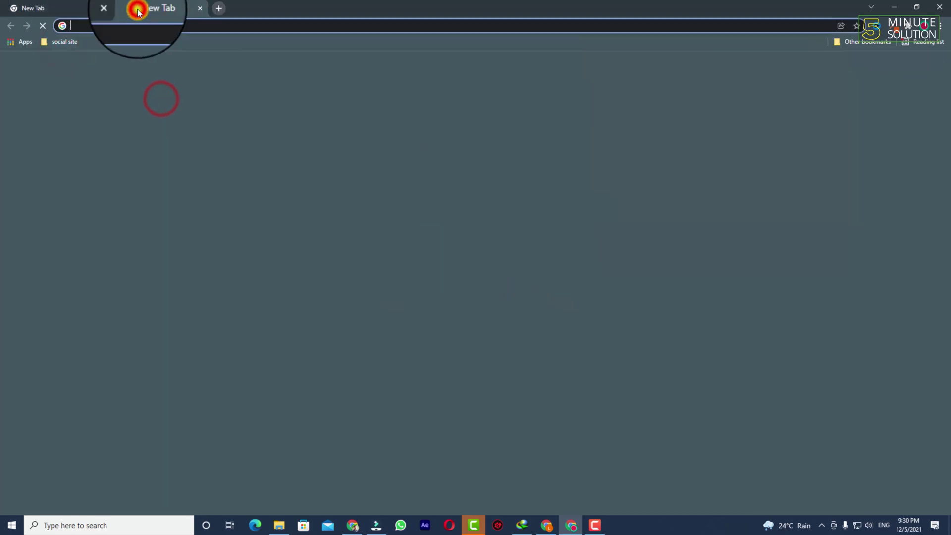
left_click(367, 250)
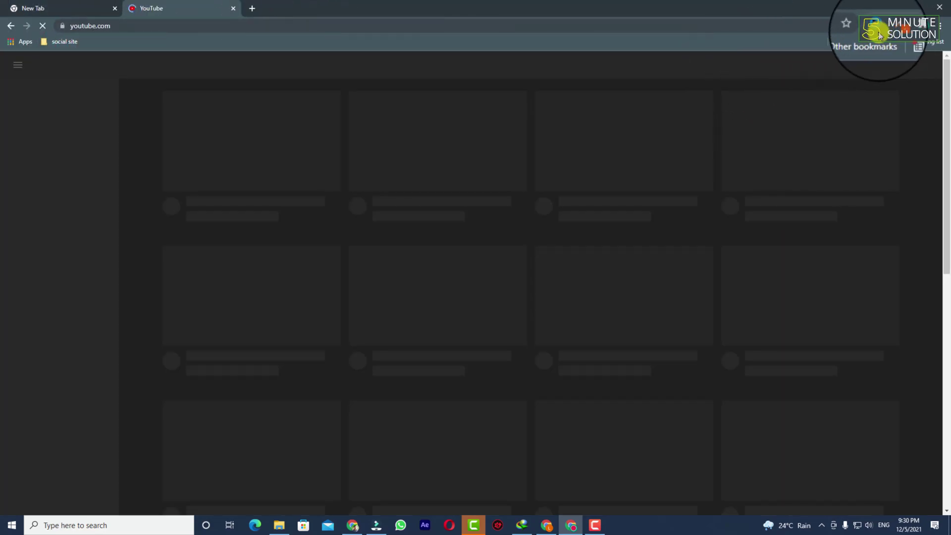
left_click(854, 26)
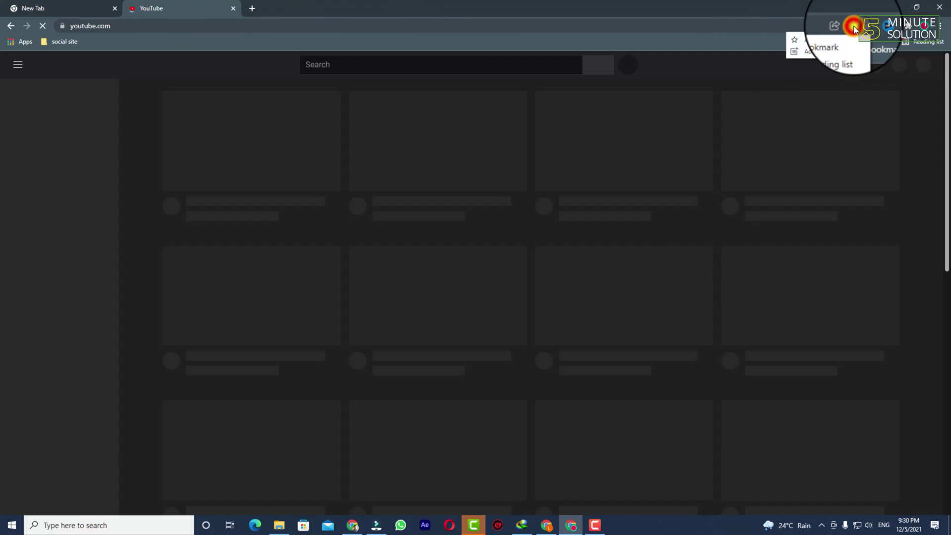
left_click(816, 42)
key("BackSpace")
left_click(790, 91)
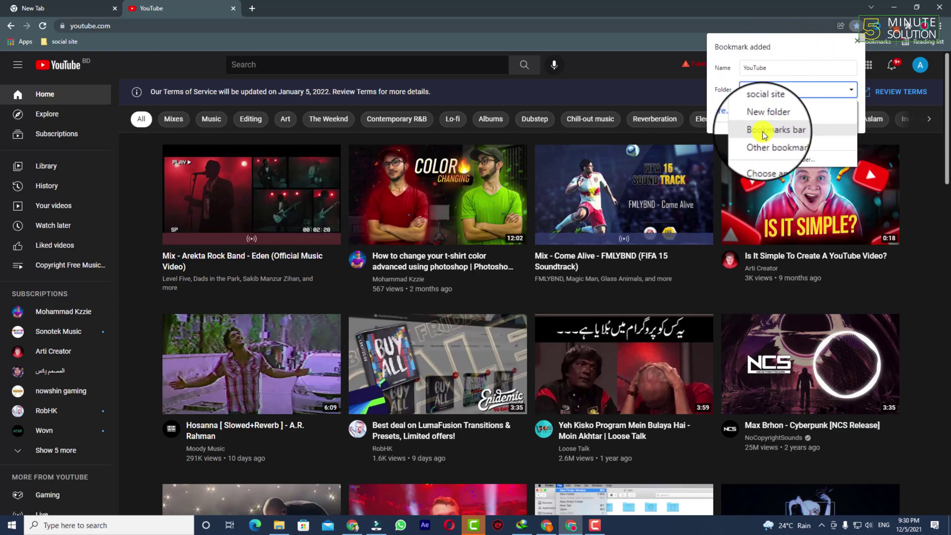
left_click(765, 133)
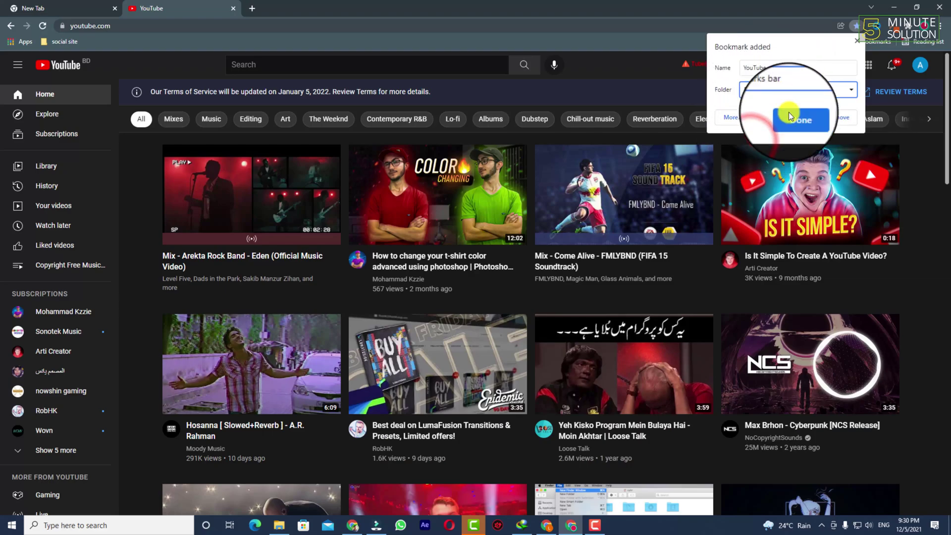
left_click(801, 121)
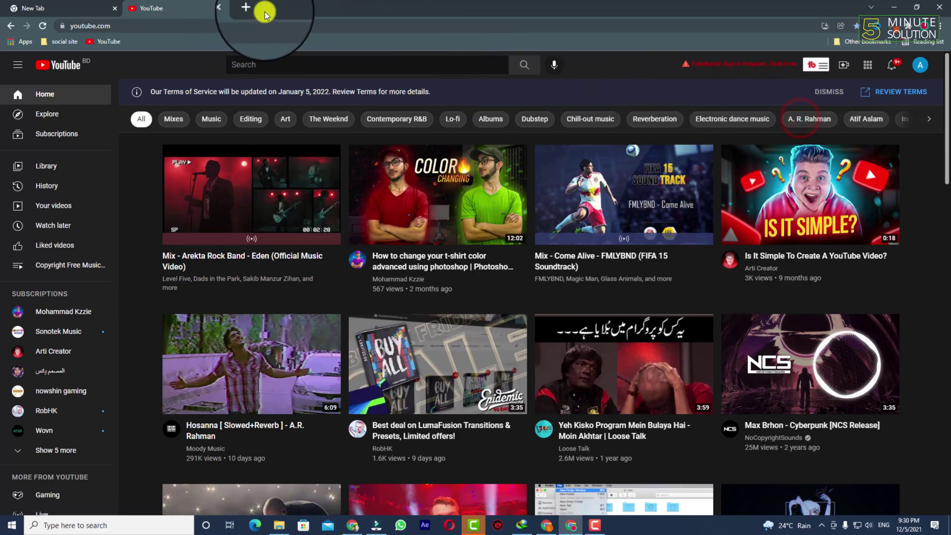
- Open another new tab and check the social site folder contents
left_click(246, 11)
left_click(227, 7)
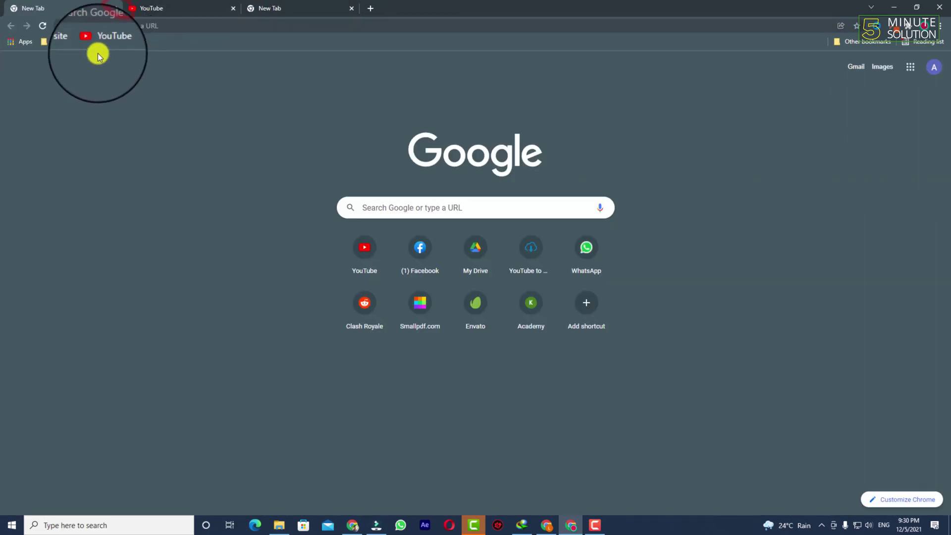
left_click(51, 40)
left_click(144, 79)
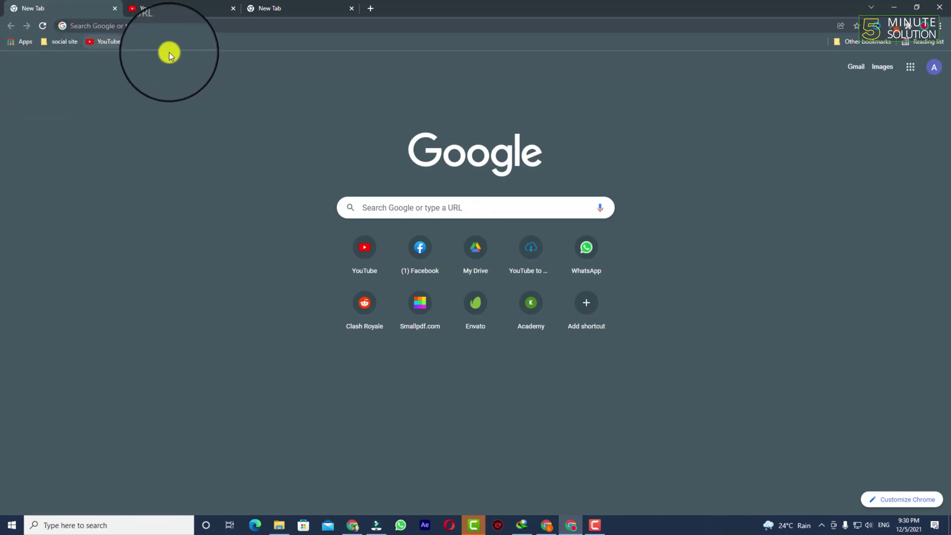
- Launch youtube.com from the YouTube bar bookmark, then close both YouTube tabs
left_click(99, 43)
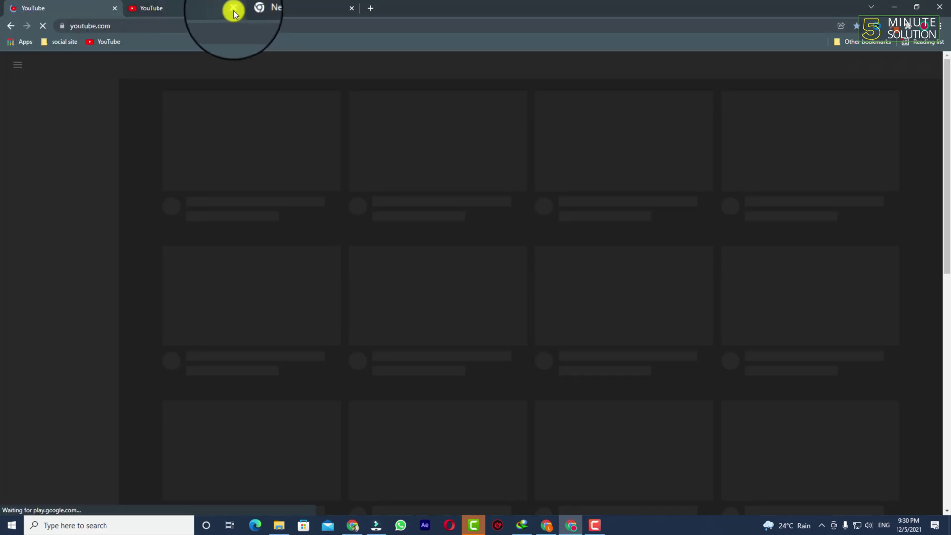
left_click(233, 10)
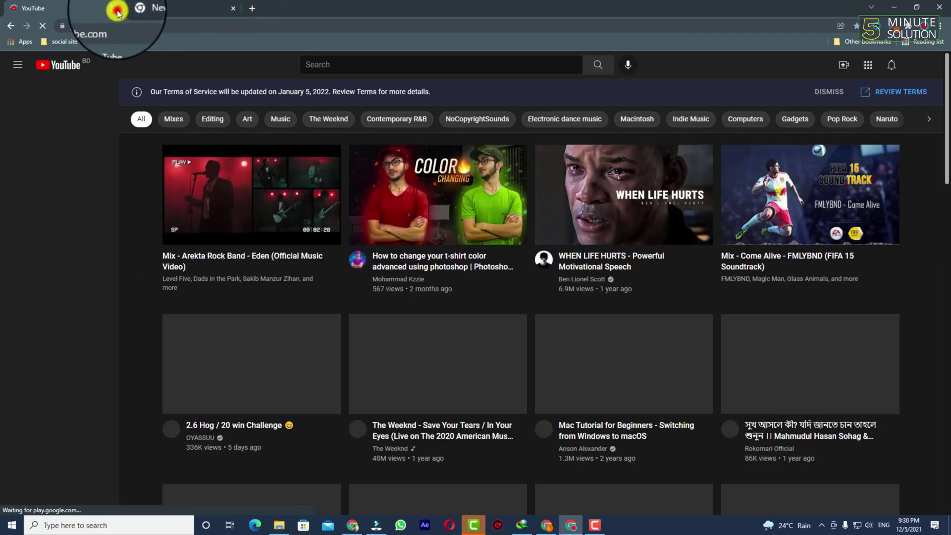
left_click(118, 10)
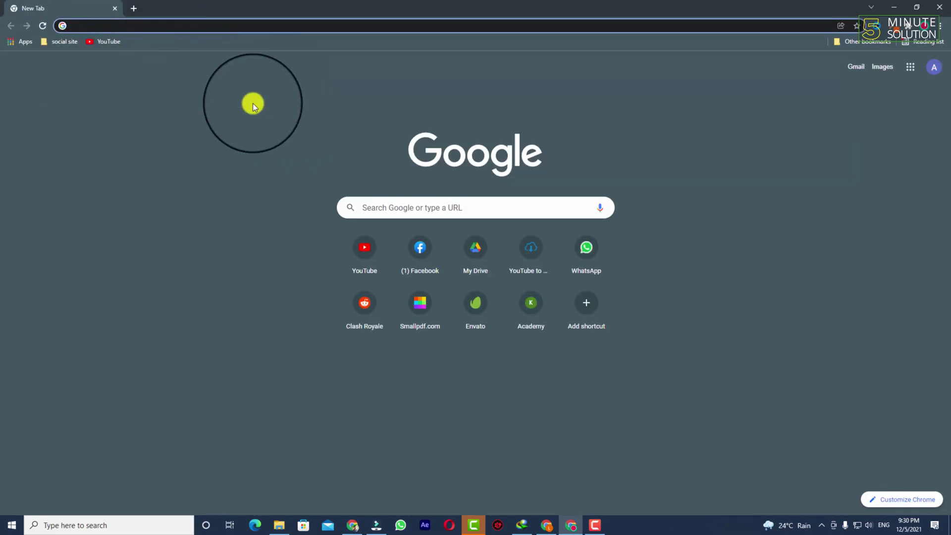